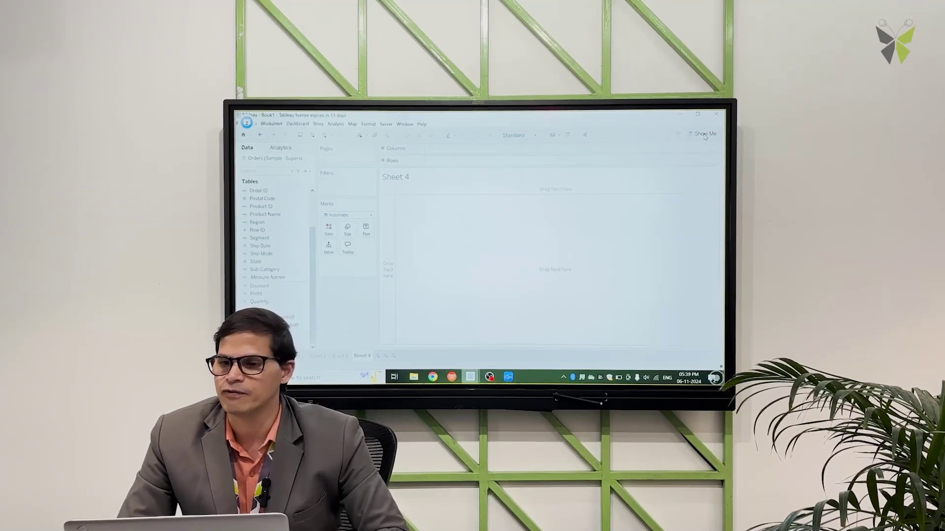
Build a bar chart on Sheet 4 with Sub-Category in columns and the sum of Sales in rows
click(705, 134)
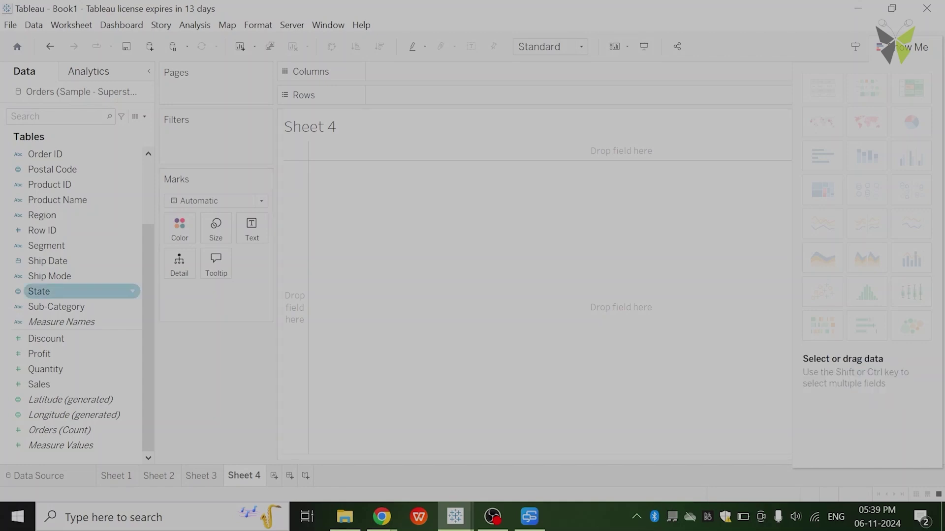
drag(74, 307, 379, 72)
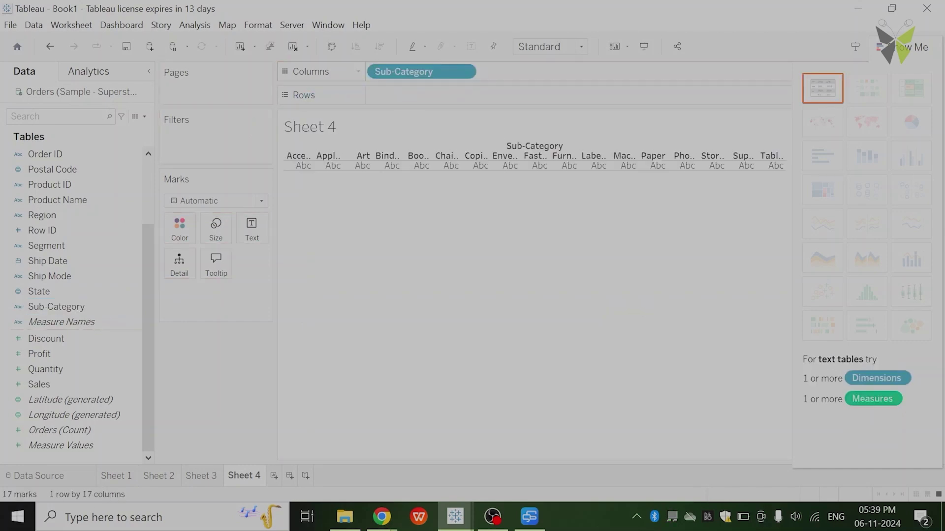
click(54, 384)
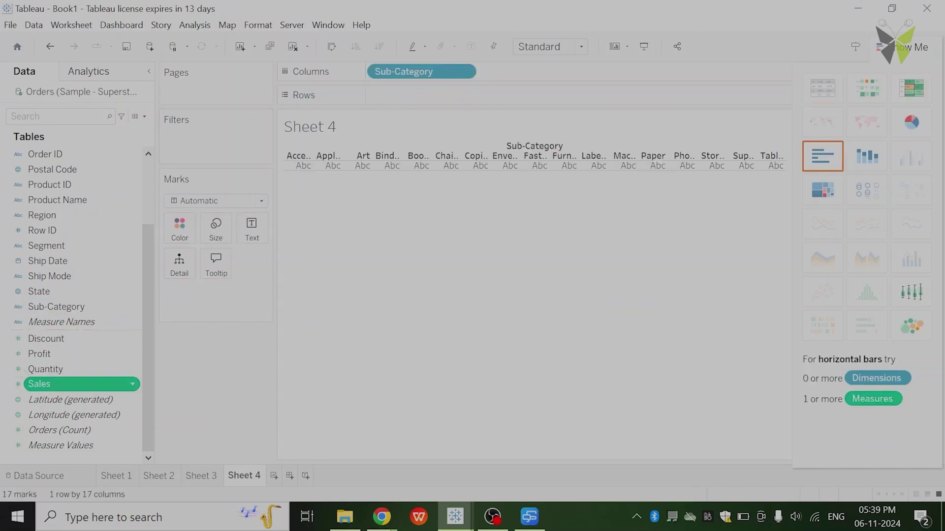
mouse_move(55, 384)
mouse_down()
mouse_move(328, 197)
mouse_move(431, 97)
mouse_move(388, 95)
mouse_up()
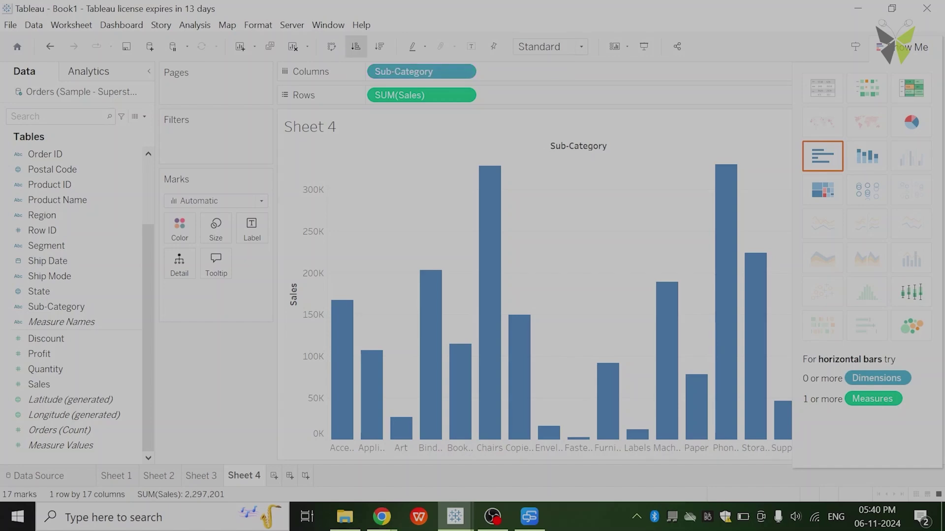
Sort the sub-categories ascending by Sales, and swap the chart's rows and columns and back
click(355, 46)
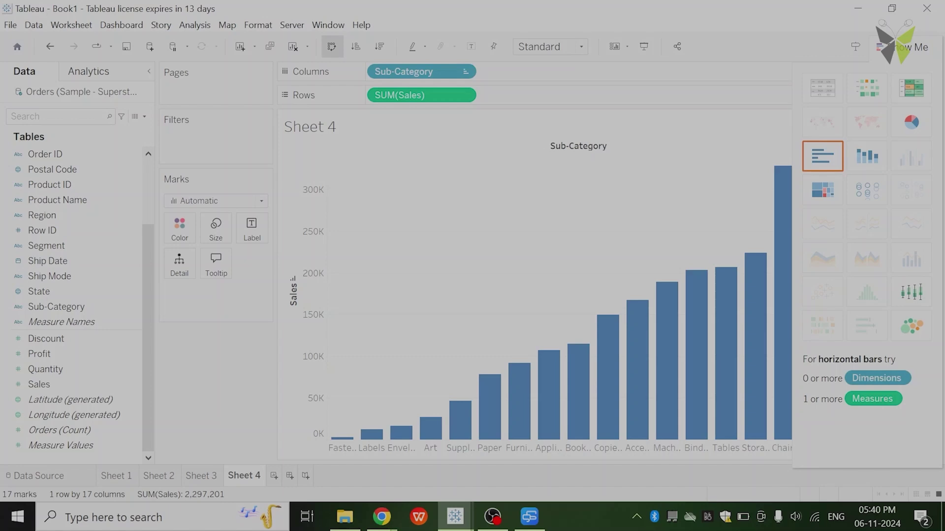
click(331, 46)
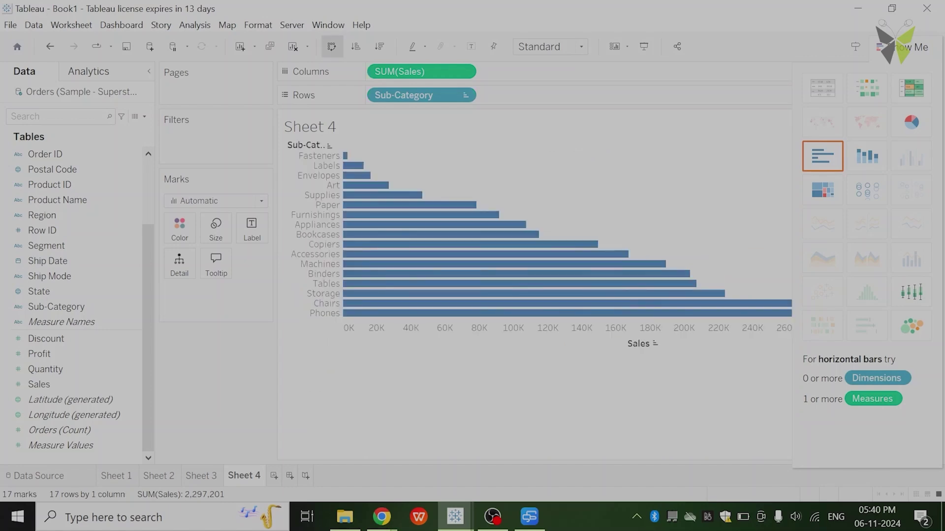
click(332, 46)
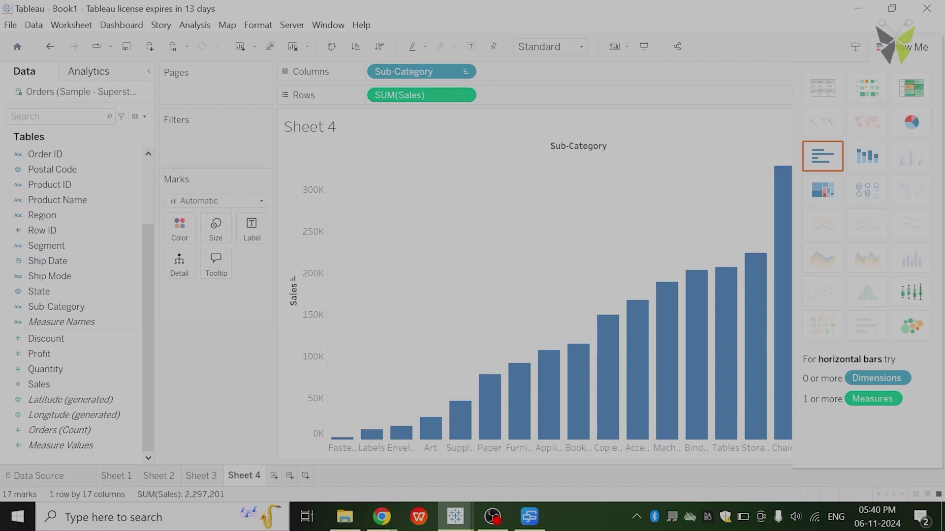
Hide the chart type suggestions and sort the sub-category bars in descending order of Sales
key(ctrl+1)
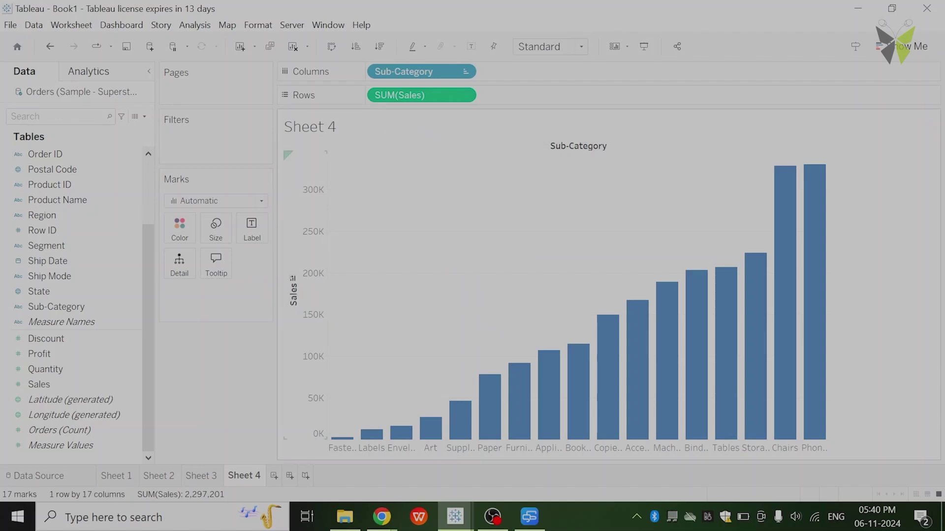
click(293, 279)
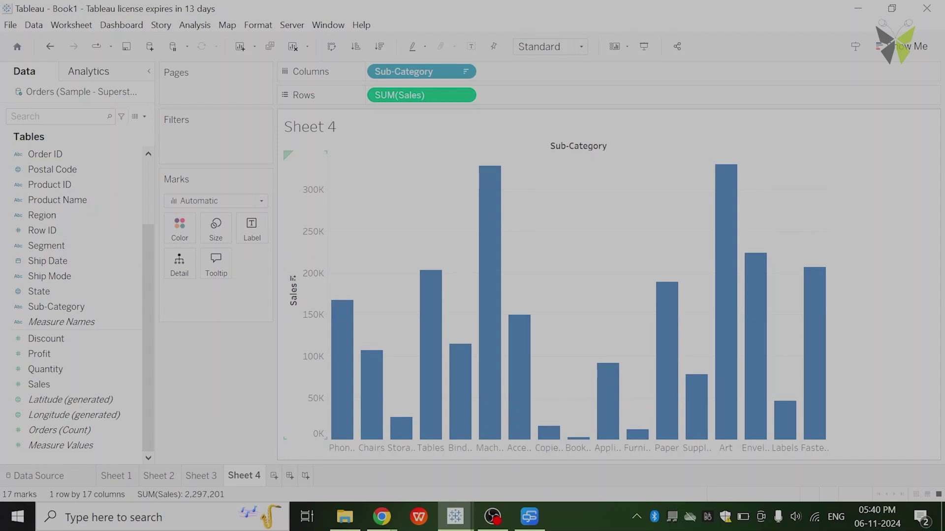
click(293, 278)
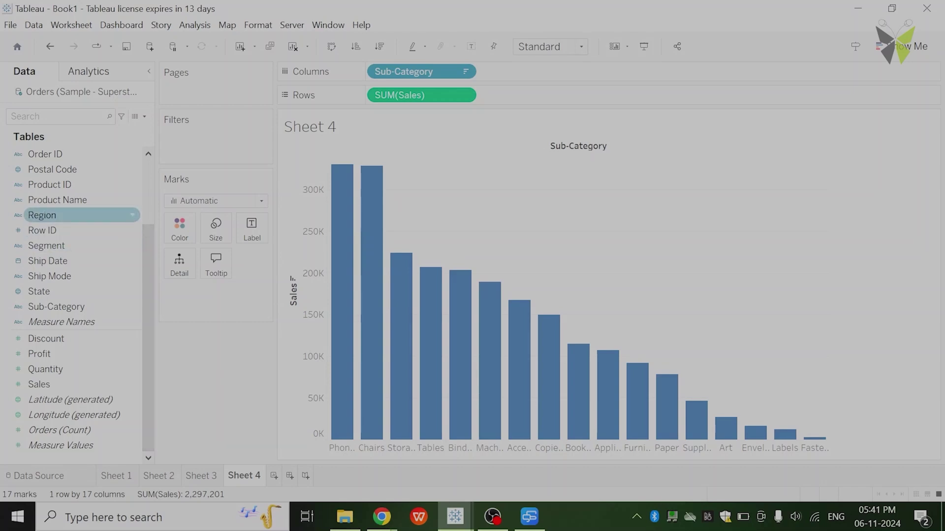
Split the sub-category bars by Region using color, and label each segment with its sum of Sales
drag(42, 215, 178, 229)
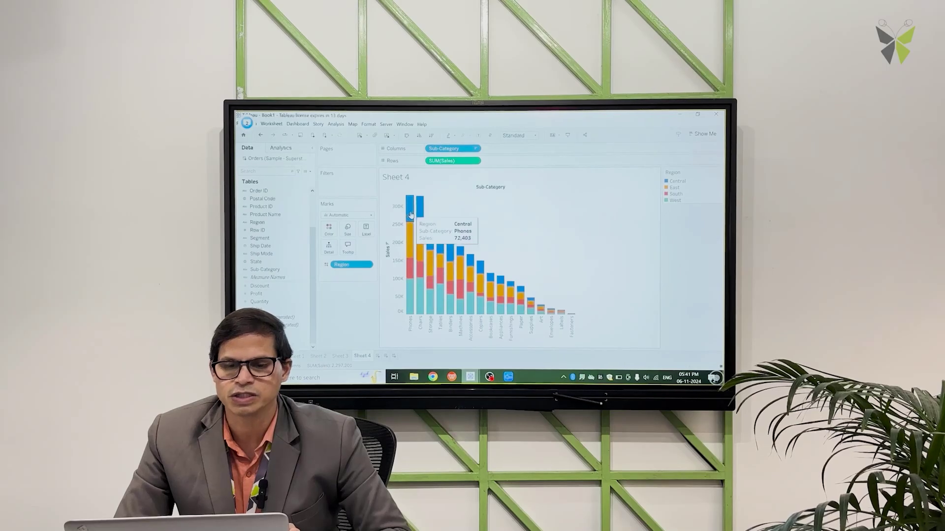
mouse_move(412, 234)
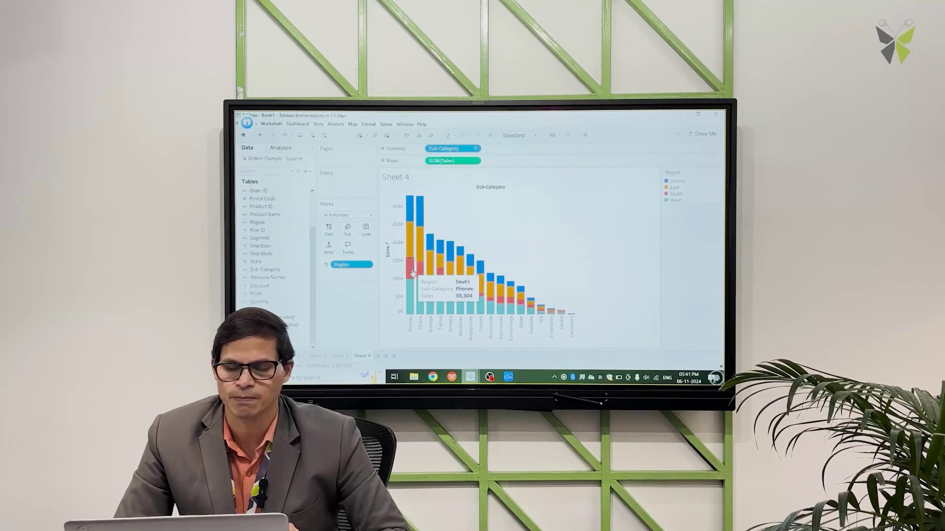
mouse_move(411, 293)
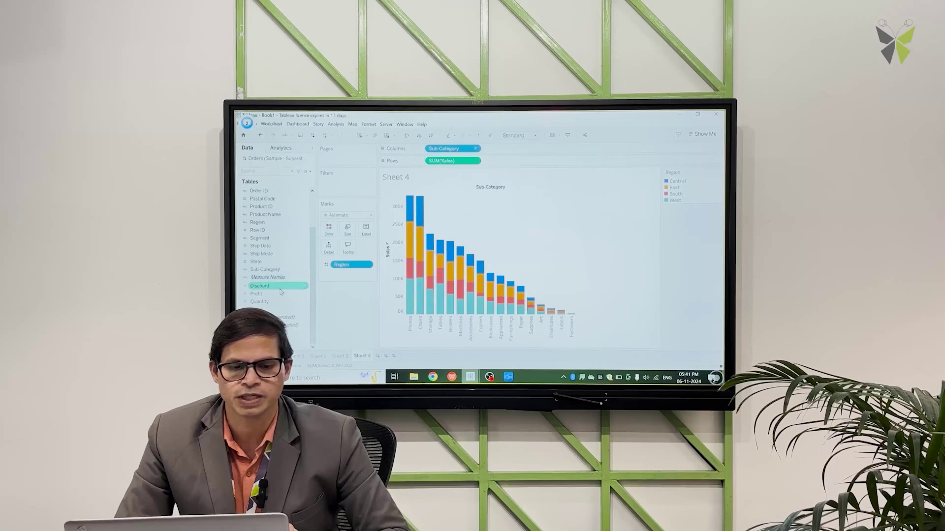
drag(287, 308, 366, 234)
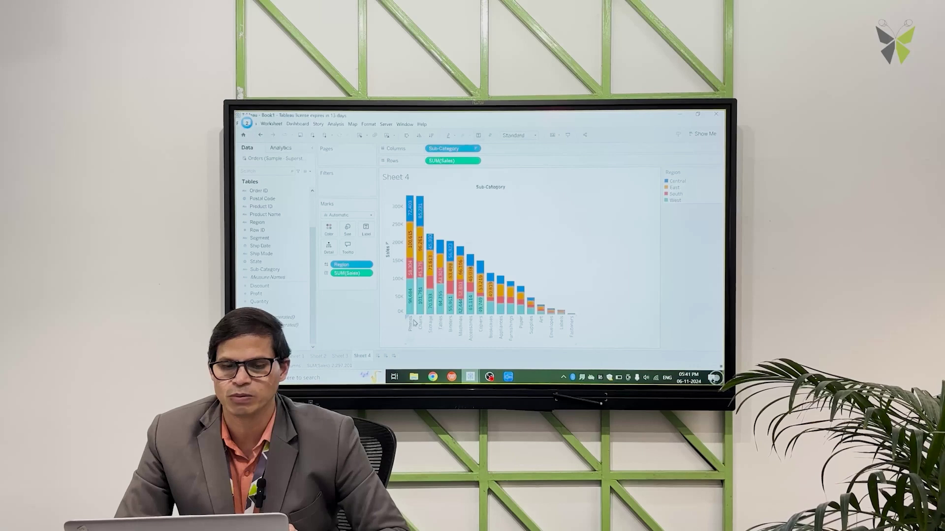
mouse_move(416, 285)
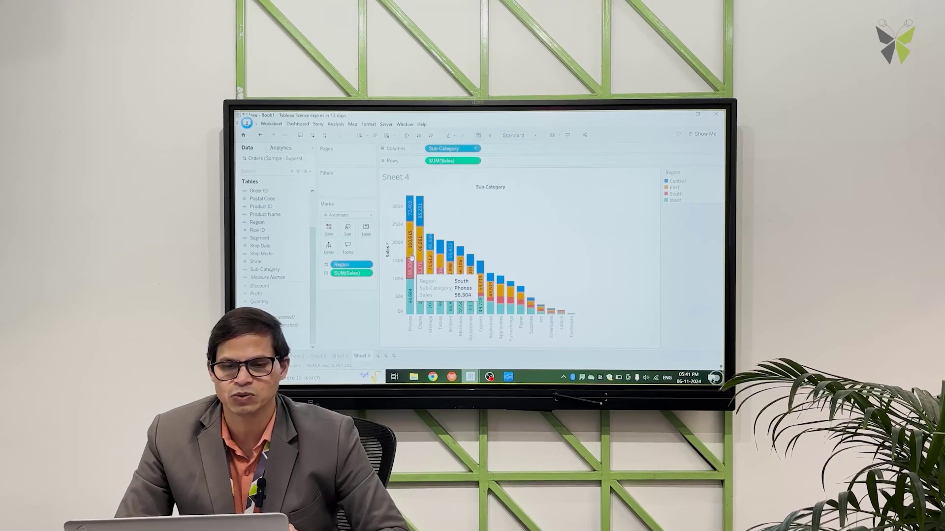
mouse_move(443, 270)
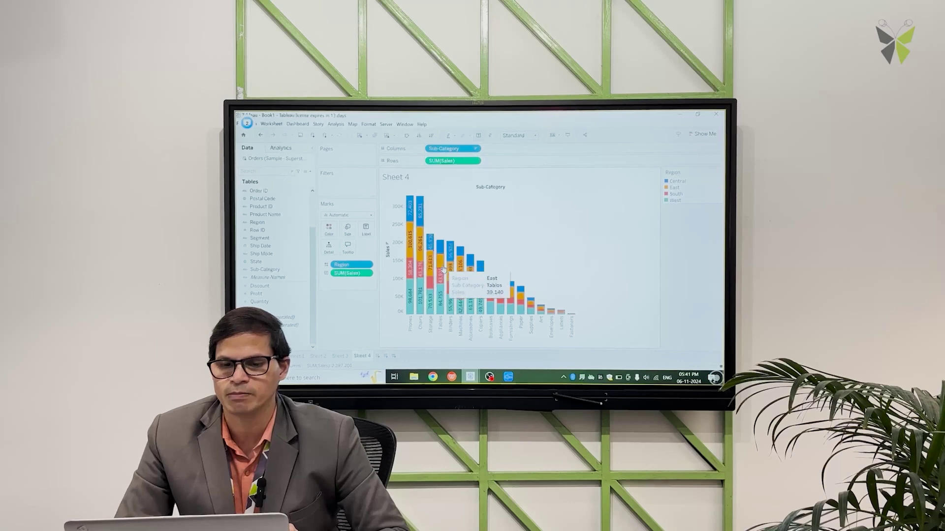
mouse_move(494, 280)
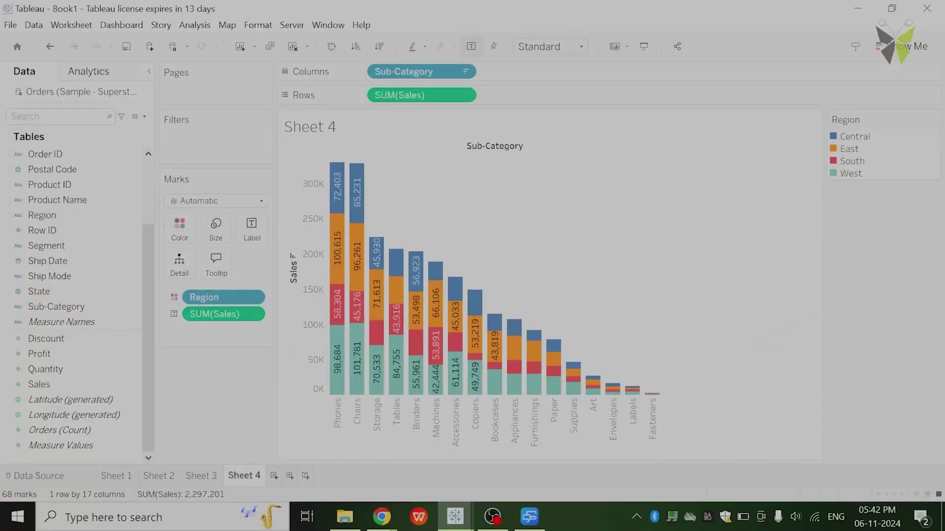
Create a new worksheet with a line chart of the sum of Profit by year of Ship Date
key(ctrl+m)
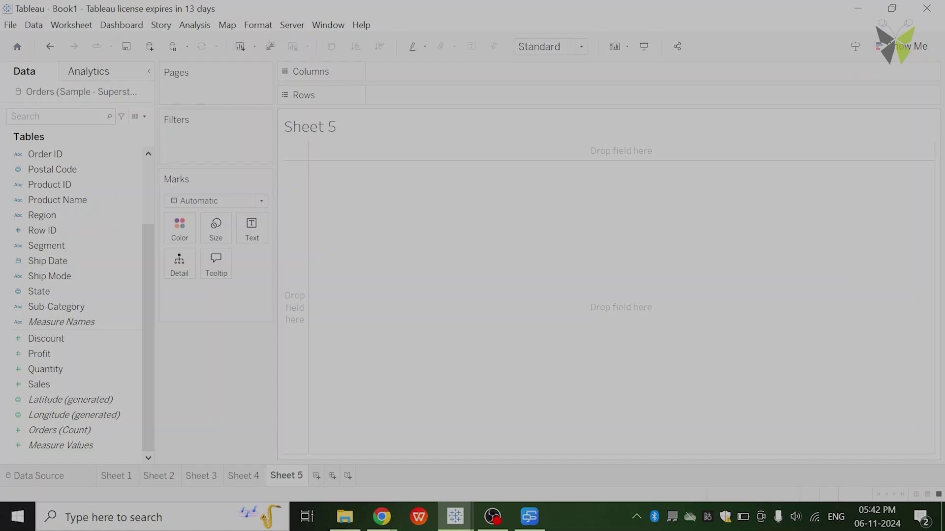
click(47, 261)
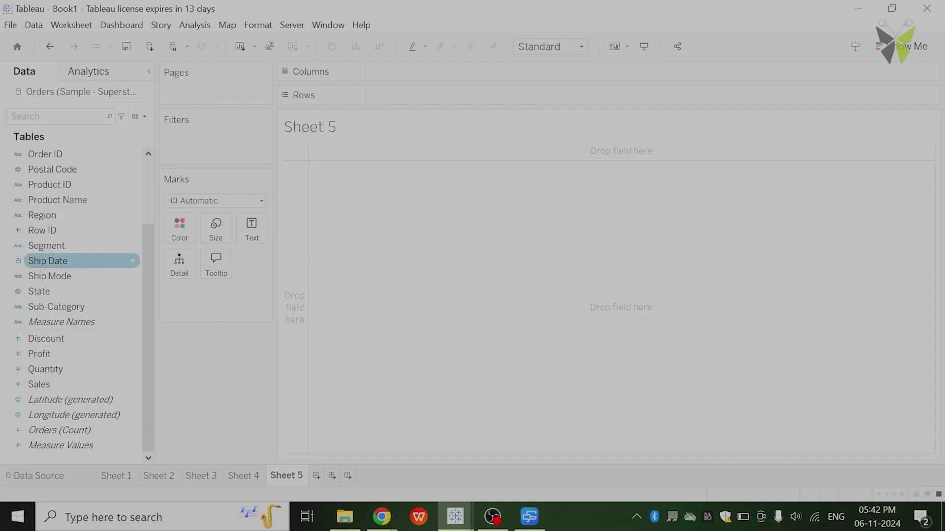
mouse_move(48, 260)
mouse_down()
mouse_move(135, 215)
mouse_move(320, 85)
mouse_move(374, 71)
mouse_up()
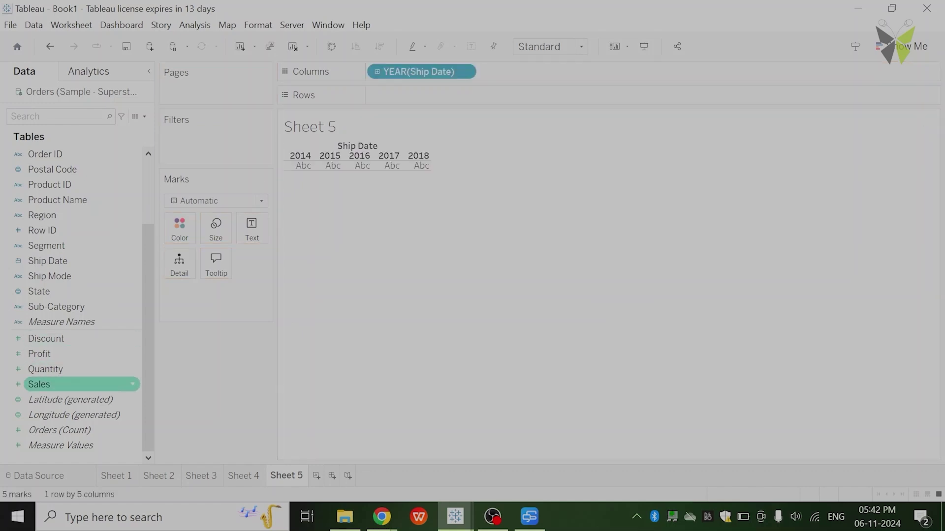
mouse_move(40, 354)
mouse_down()
mouse_move(237, 275)
mouse_move(419, 95)
mouse_up()
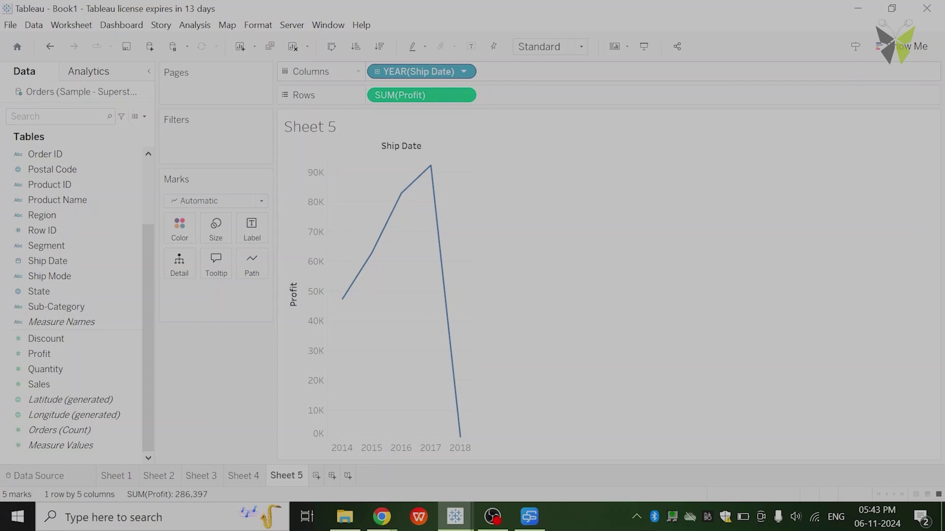
Change the Ship Date level to Month in the line chart and label its points with the sum of Sales
click(463, 71)
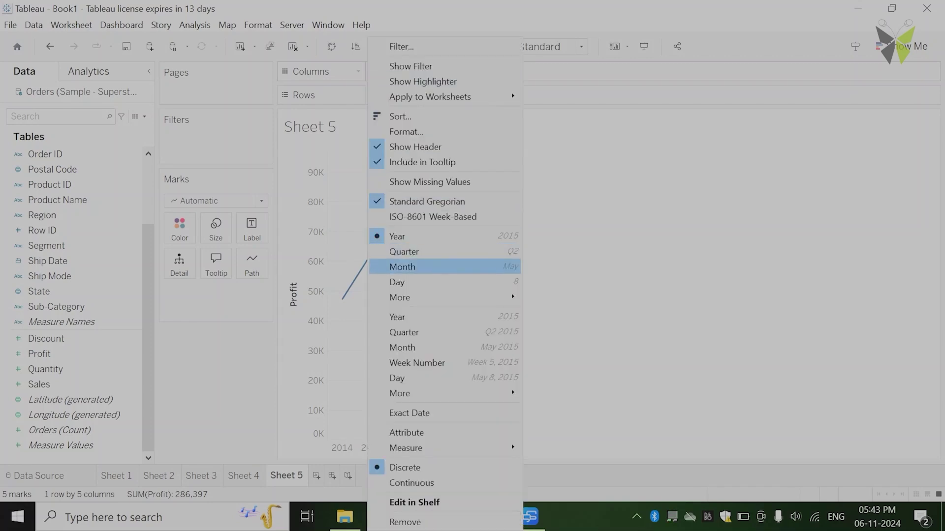
click(433, 266)
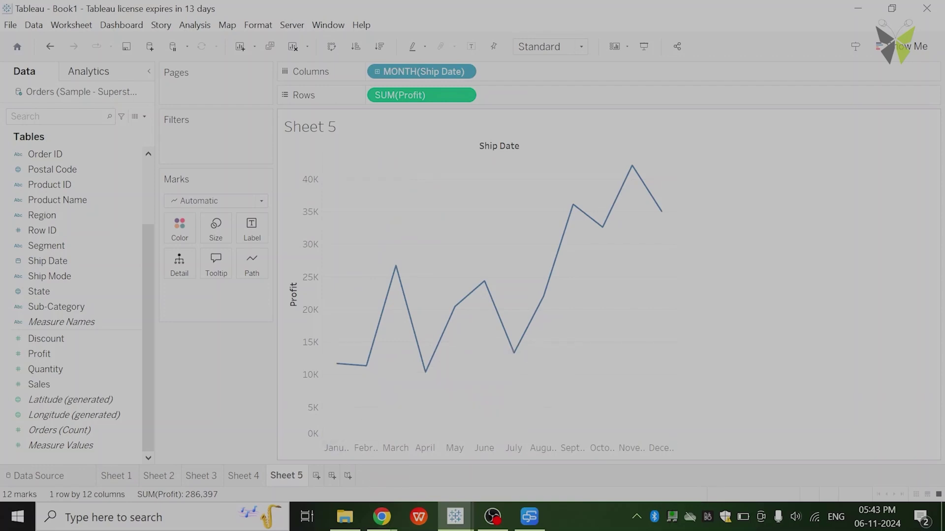
drag(79, 384, 251, 229)
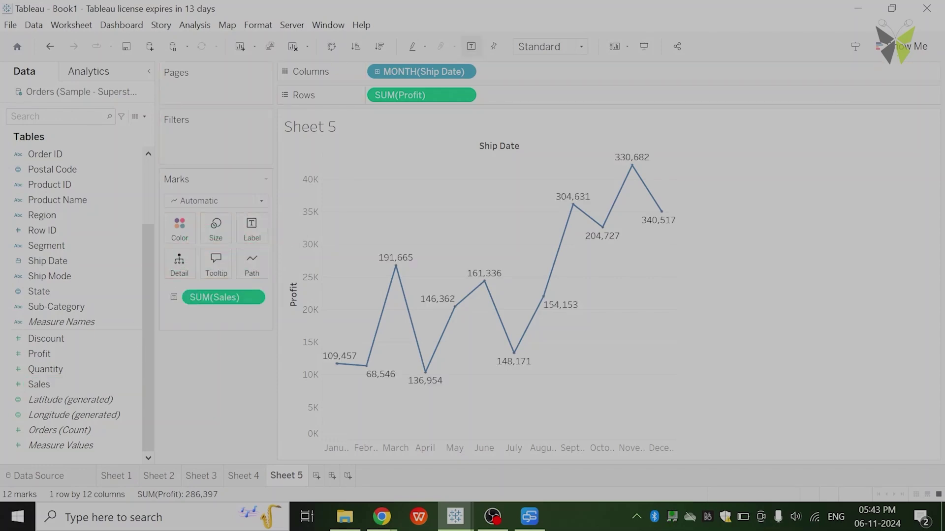
mouse_move(339, 364)
Change the Ship Date level in the profit line chart to Day
click(463, 71)
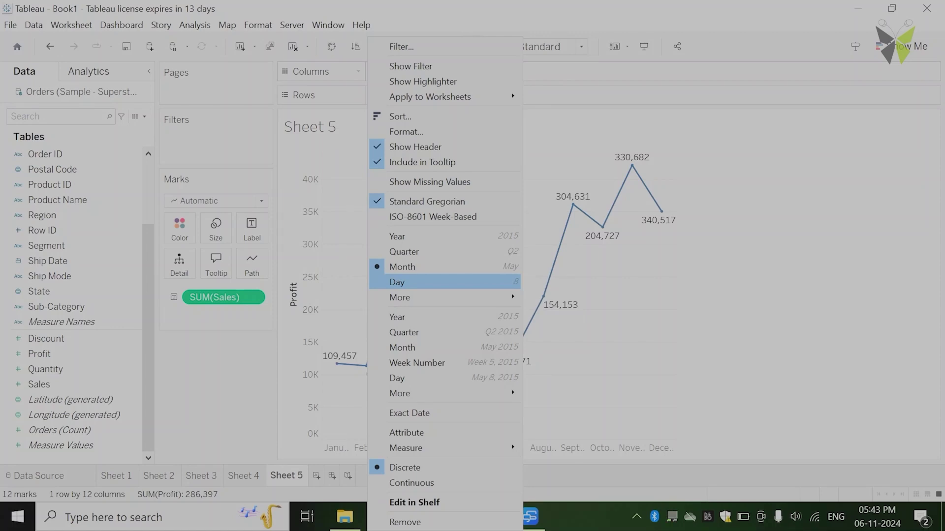
click(433, 282)
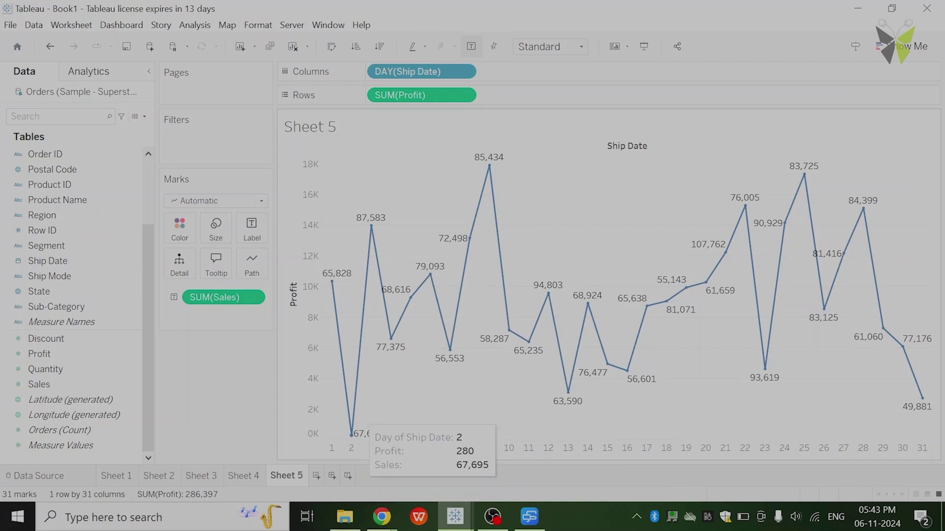
mouse_move(371, 228)
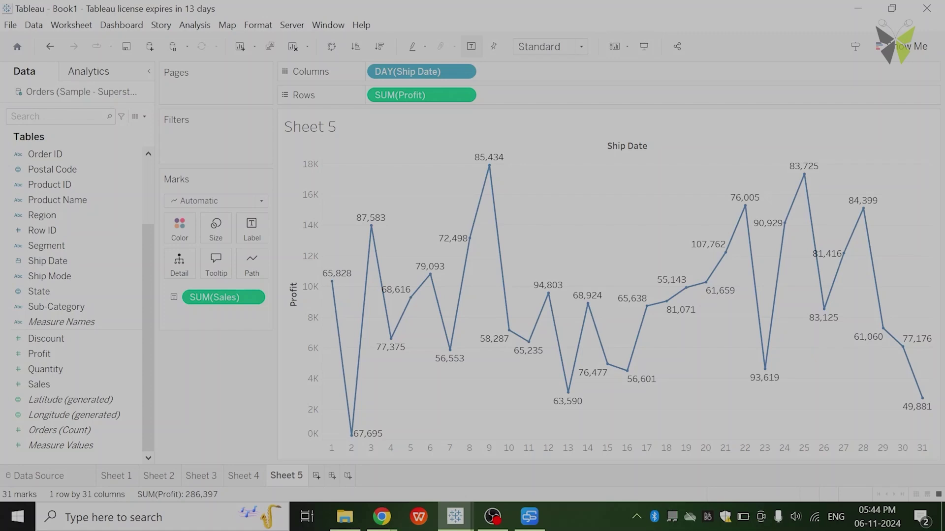
Create a new worksheet with a pie chart of Sales by Region using the chart type suggestions
key(ctrl+m)
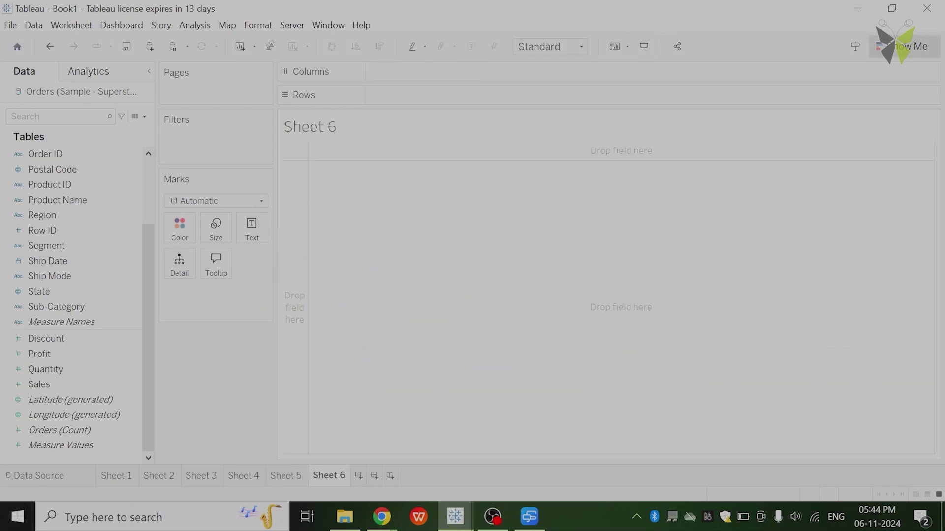
click(908, 46)
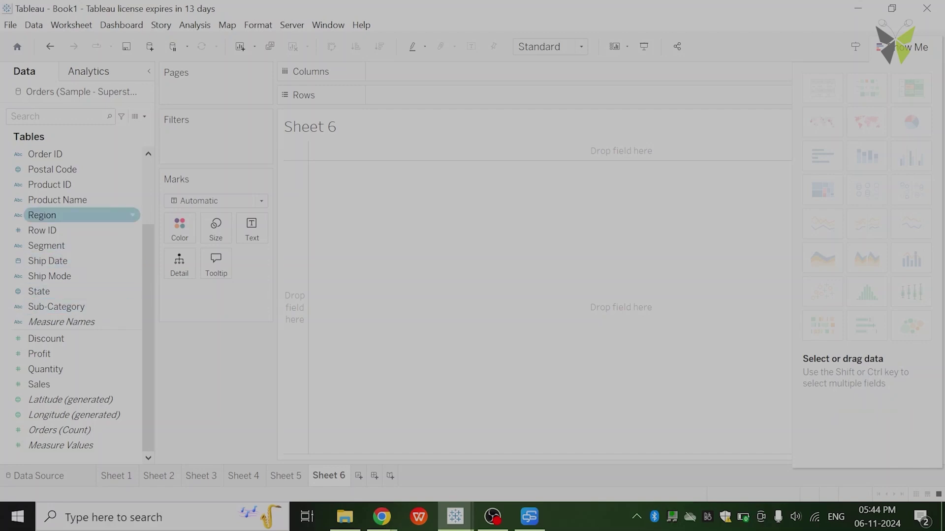
click(74, 215)
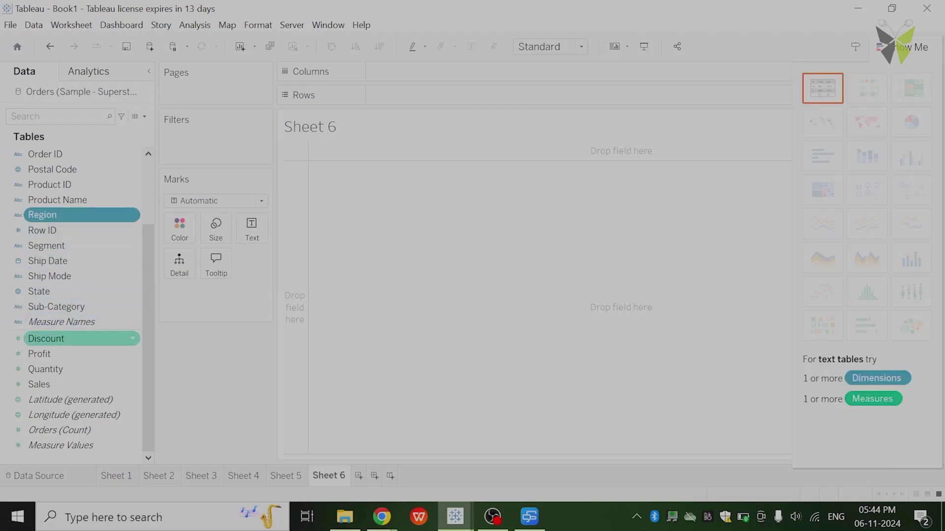
ctrl+click(74, 384)
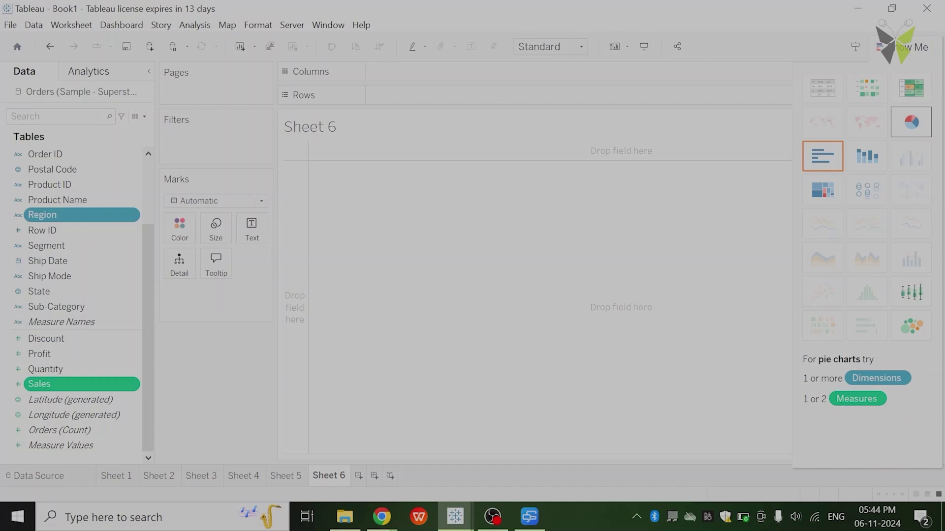
click(910, 121)
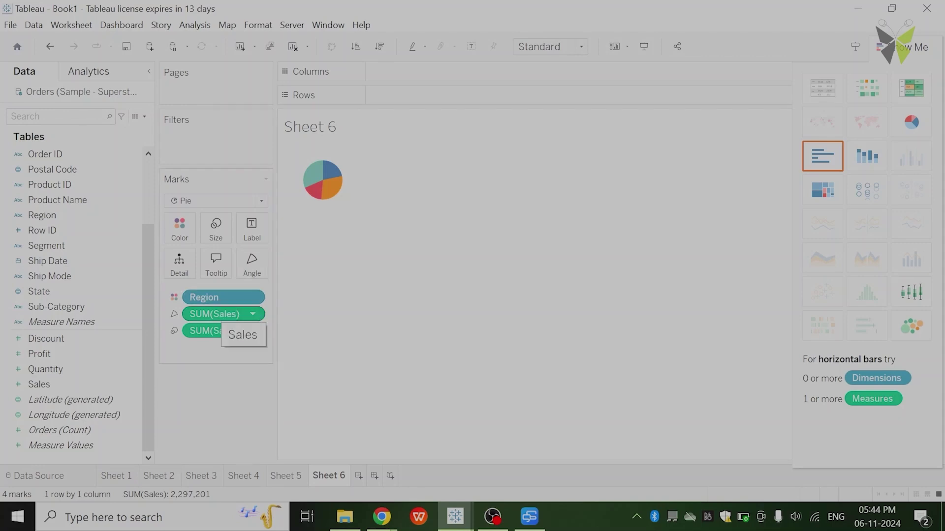
mouse_move(336, 174)
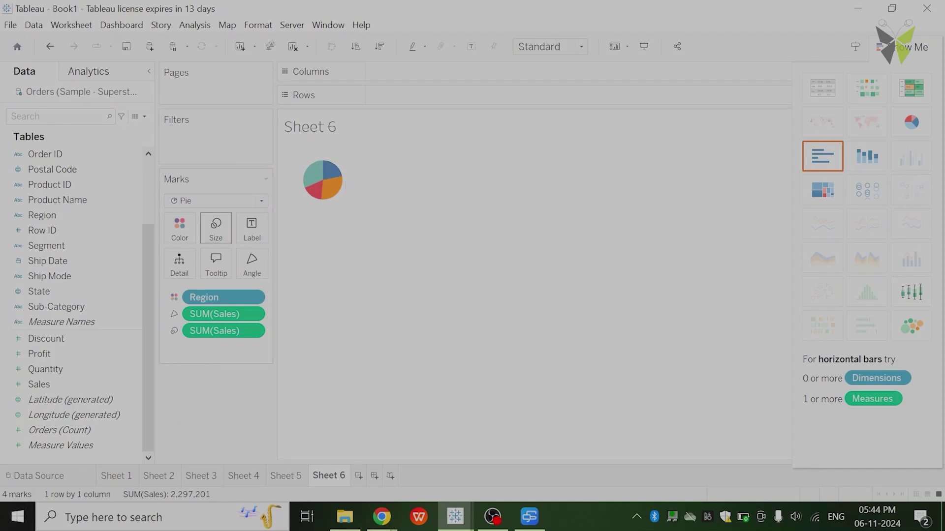
Make the pie chart on Sheet 6 slightly smaller by adjusting its mark size
click(216, 227)
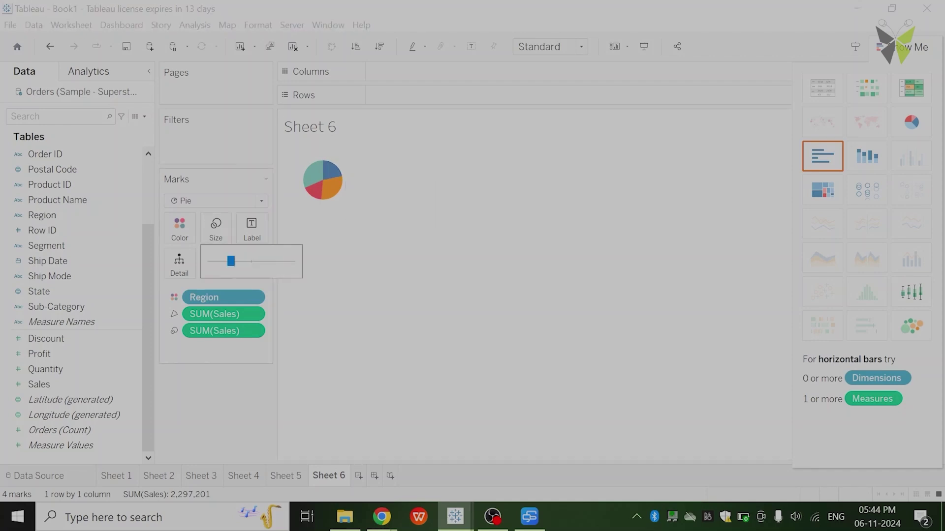
drag(230, 261, 242, 262)
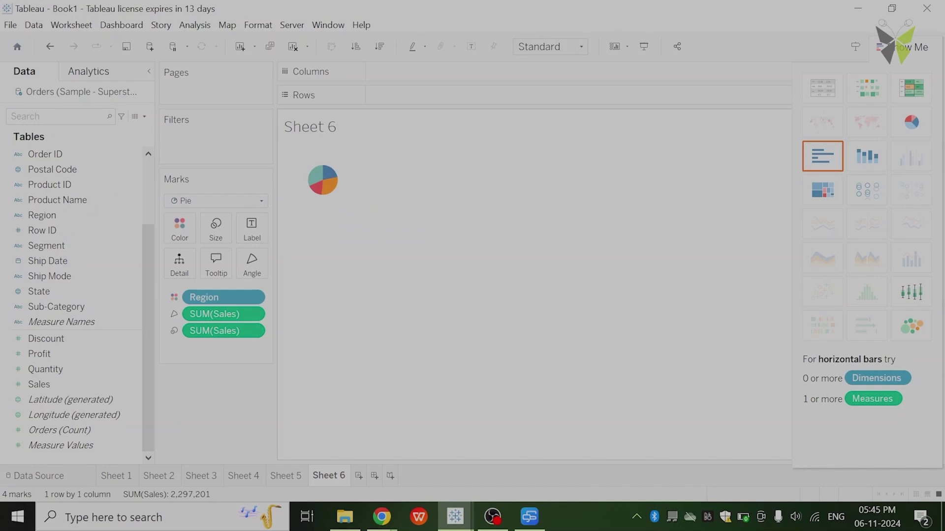
Fit the Sheet 6 pie chart to the Entire View and hide the chart type suggestions
click(550, 46)
key(Down)
key(Down)
key(Down)
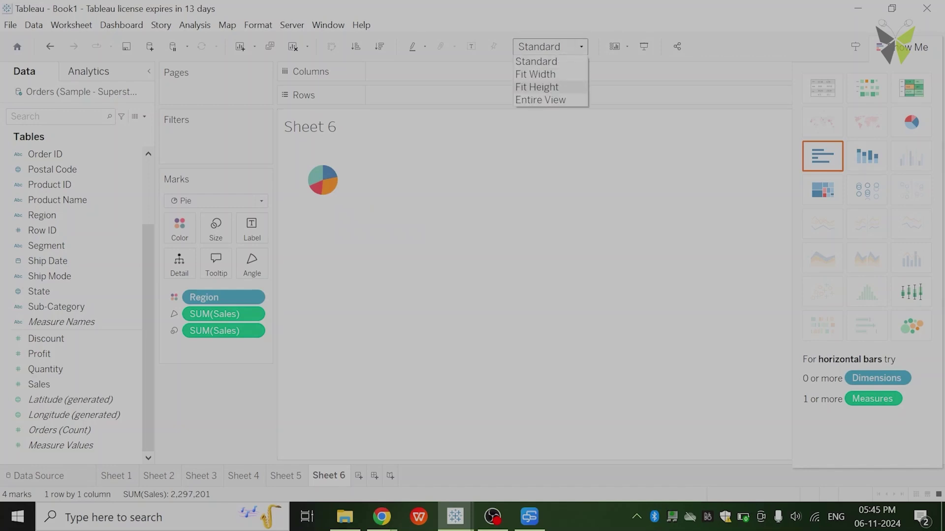
key(Escape)
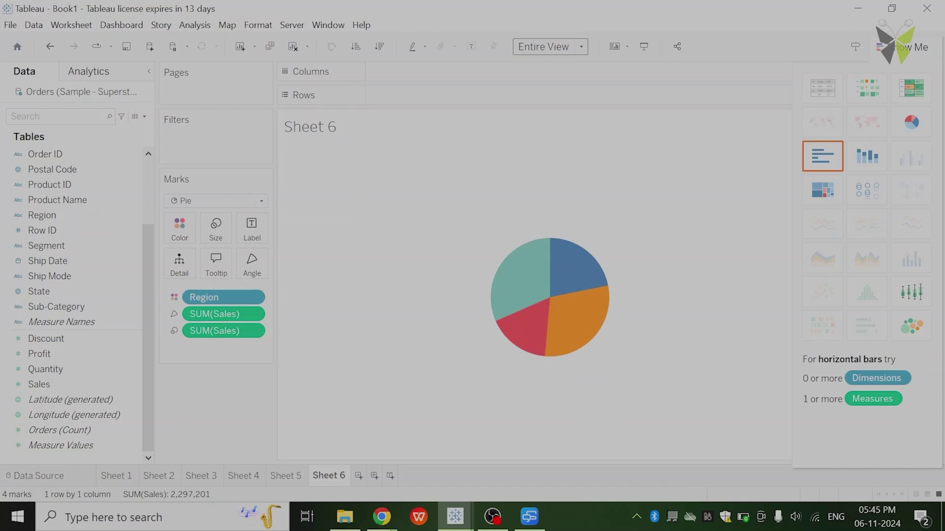
key(ctrl+1)
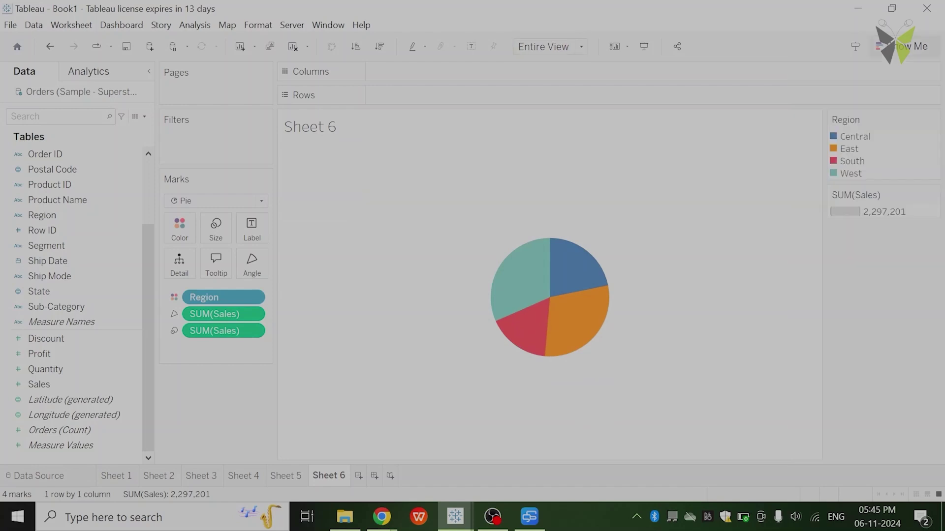
Enlarge the pie chart's mark size so that it fills most of the view's height
click(216, 228)
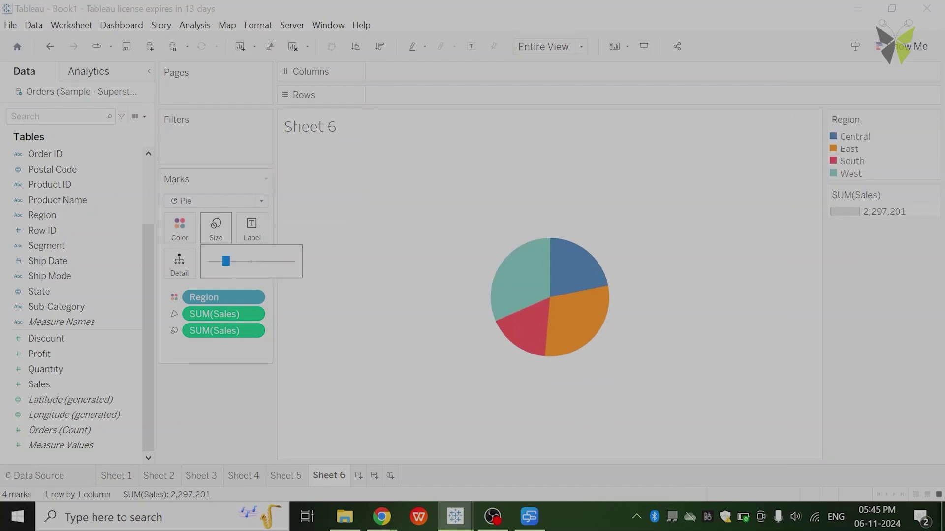
drag(226, 261, 244, 260)
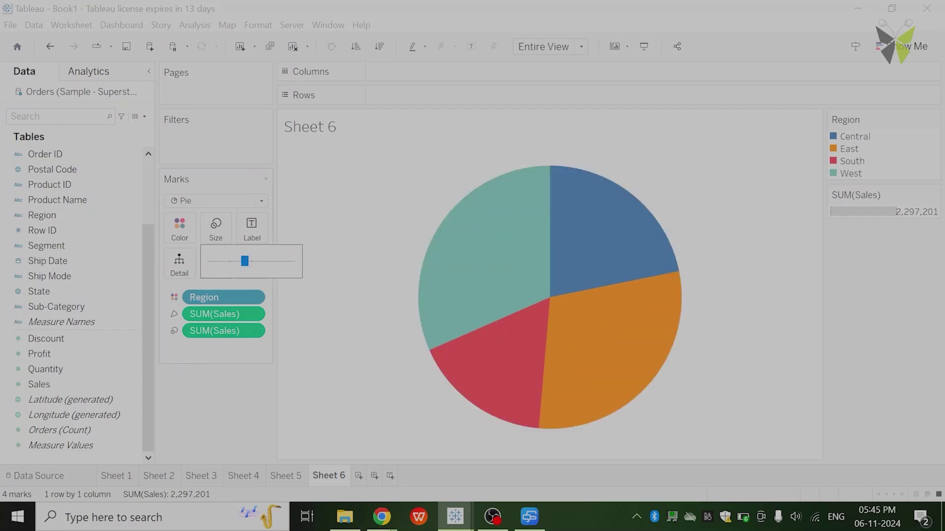
mouse_move(518, 250)
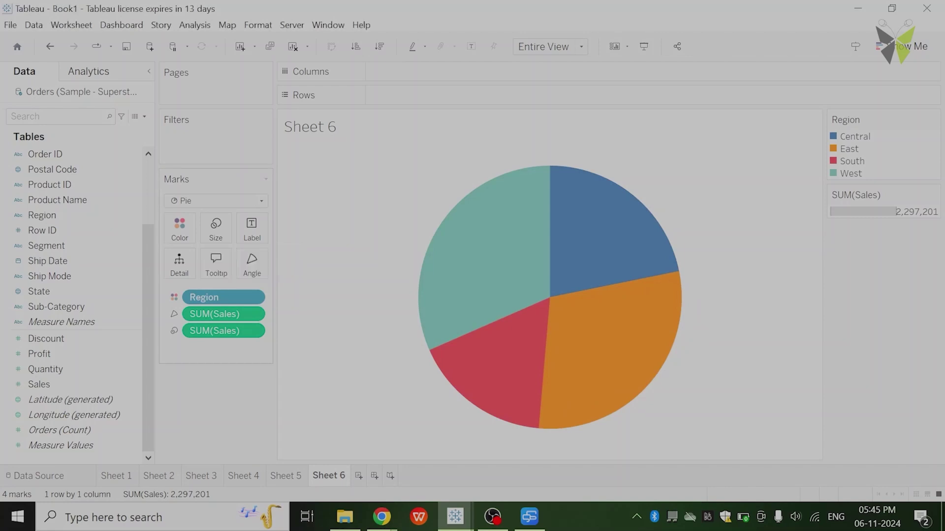
Label the slices of the sales pie chart with their Region names
click(47, 245)
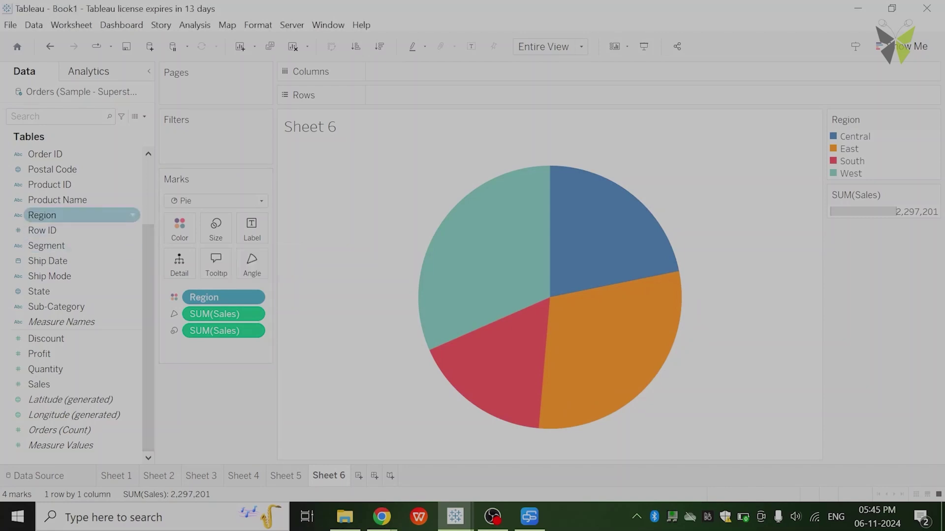
drag(44, 215, 252, 227)
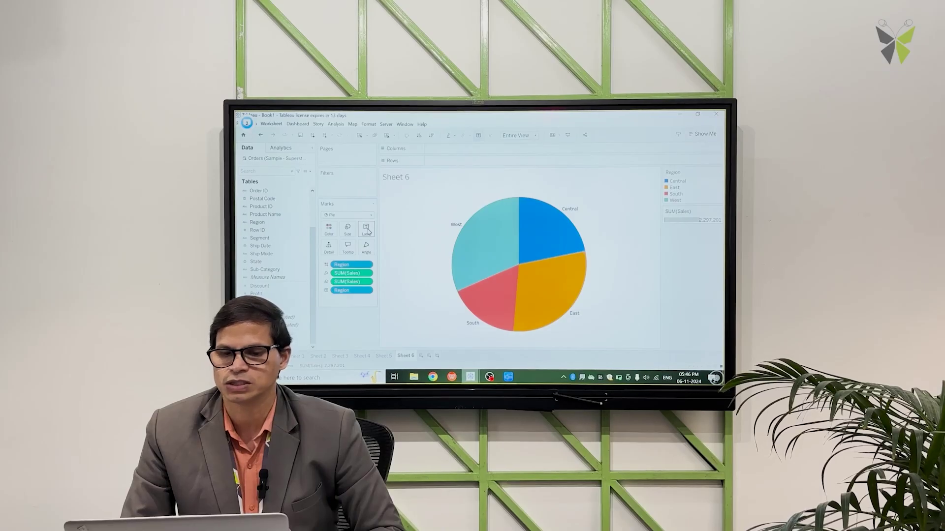
mouse_move(490, 240)
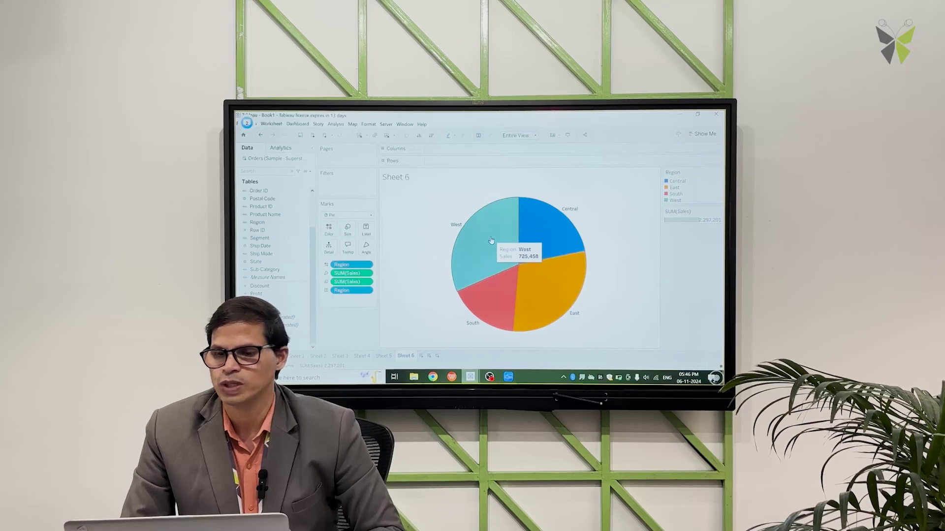
mouse_move(487, 311)
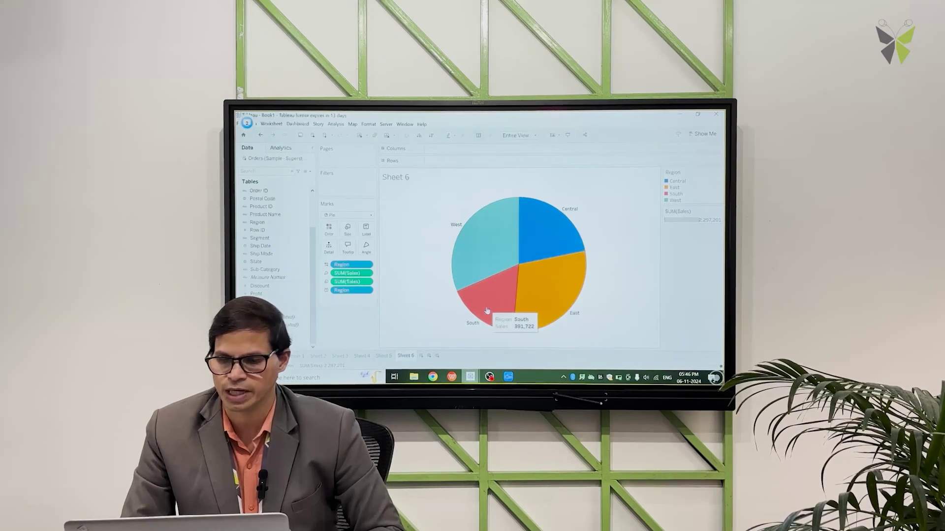
mouse_move(552, 289)
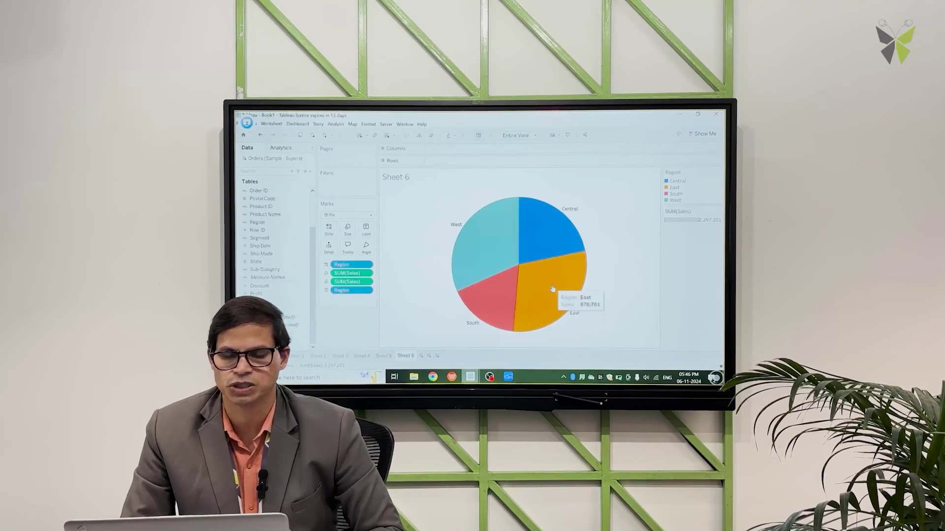